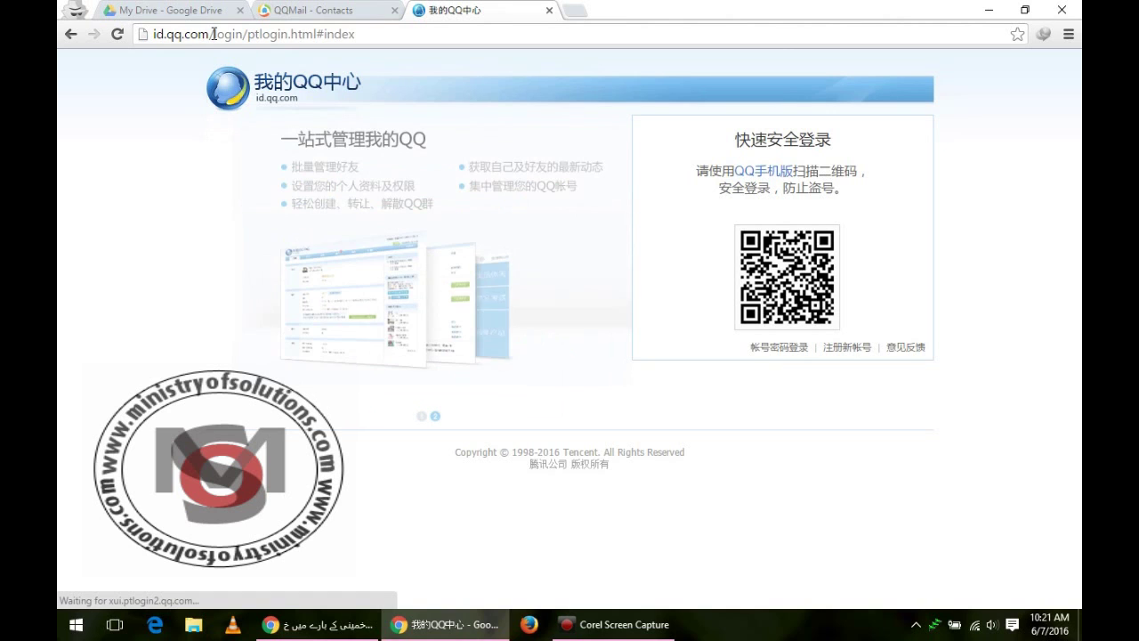
# - Select the id.qq.com domain in the address bar on the My QQ Center login page
pyautogui.moveTo(213, 34); pyautogui.dragTo(151, 34)
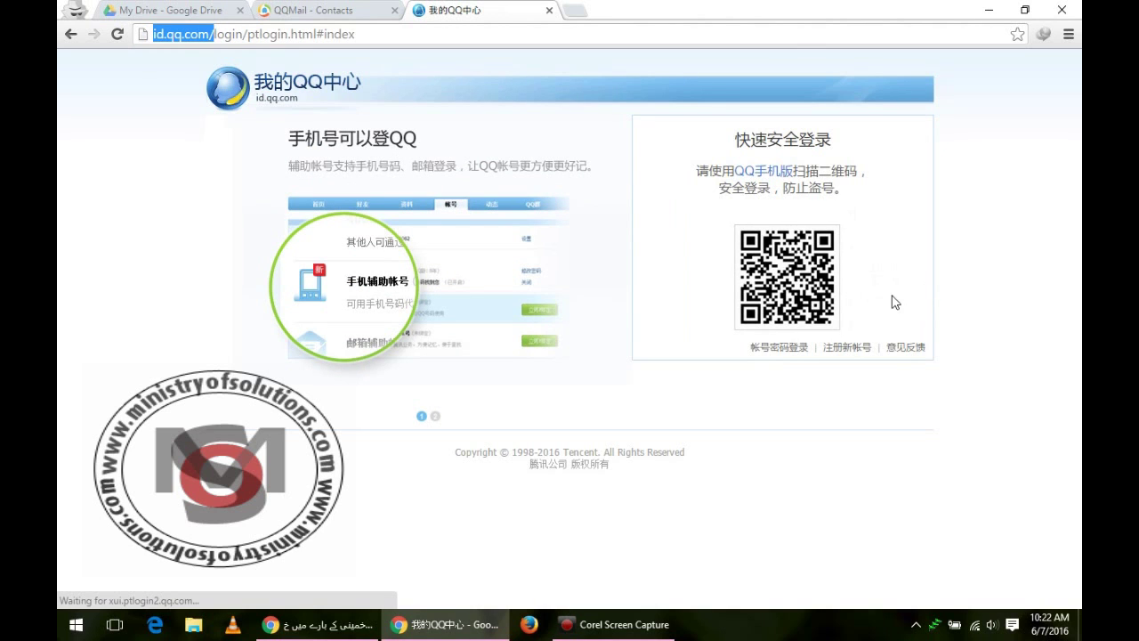
pyautogui.moveTo(787, 277)
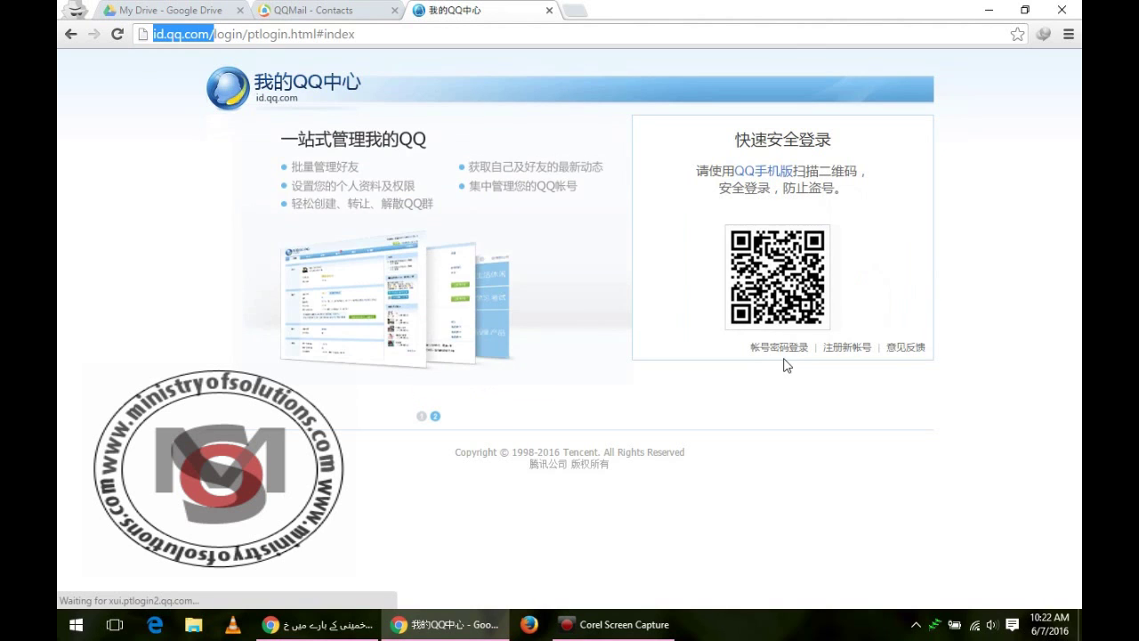
# - Translate the login page into English, revert and retranslate it, then close the QQ mobile tab
pyautogui.rightClick(813, 378)
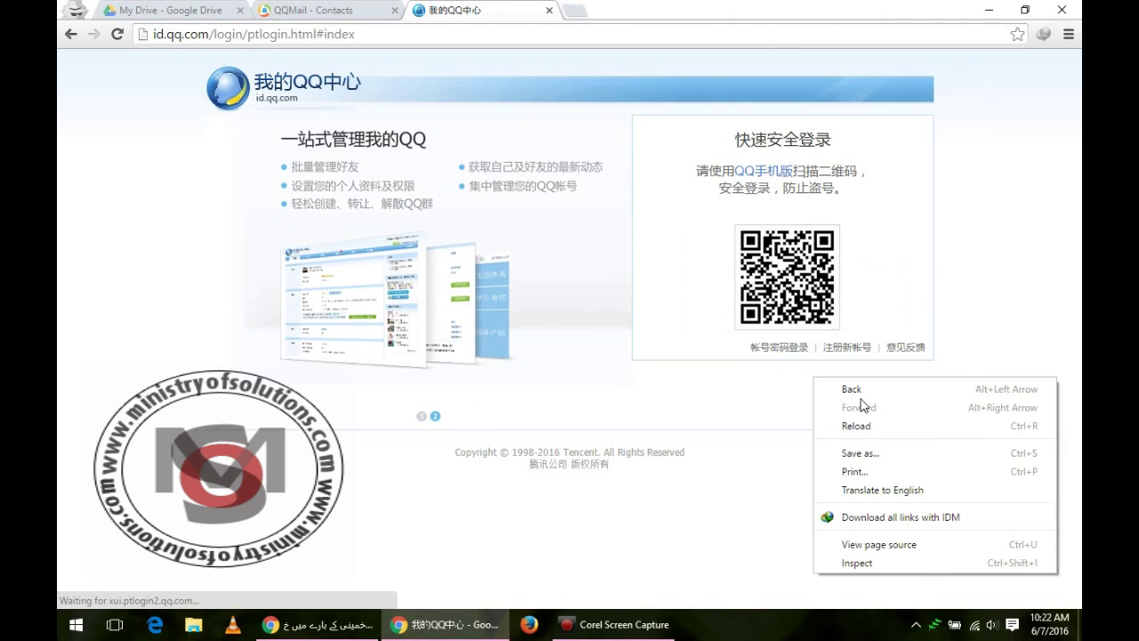
pyautogui.click(889, 488)
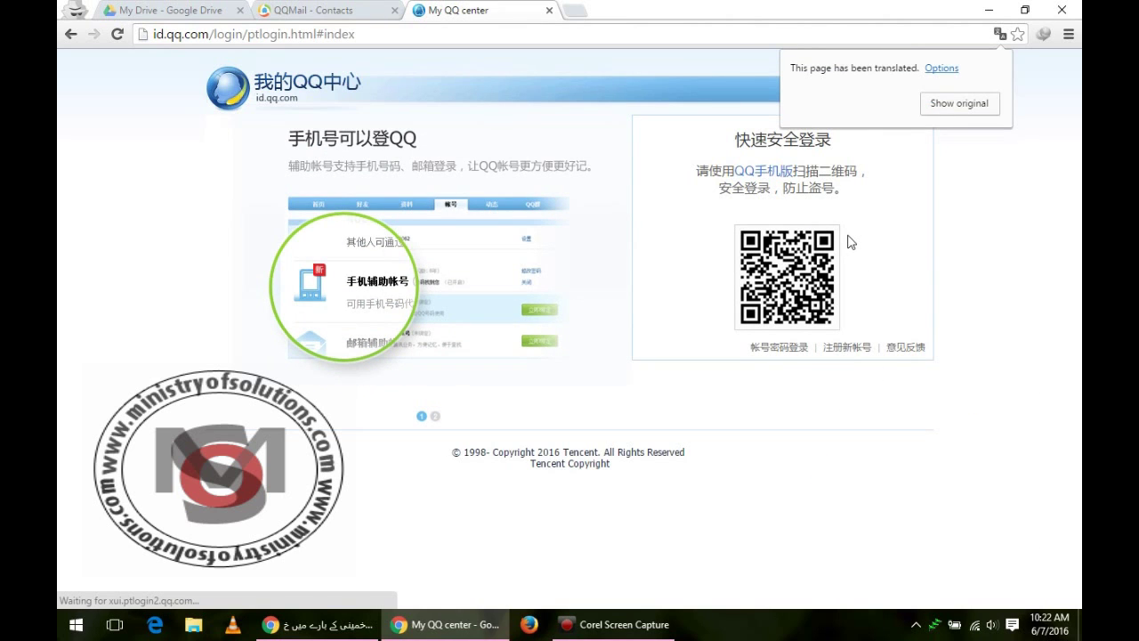
pyautogui.click(959, 105)
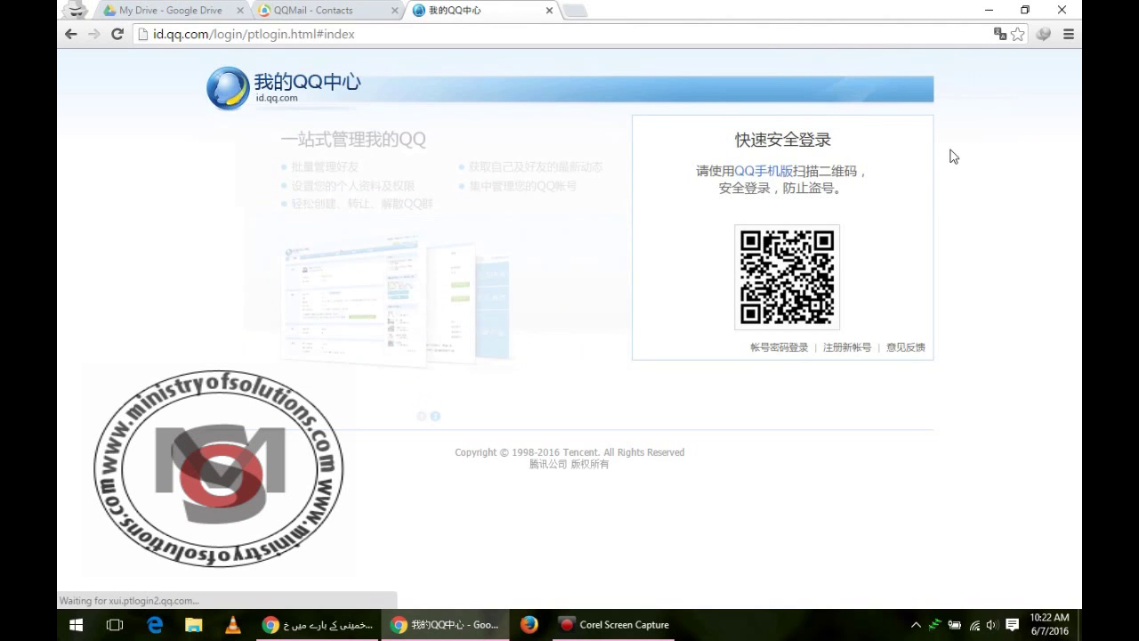
pyautogui.rightClick(953, 157)
pyautogui.click(952, 260)
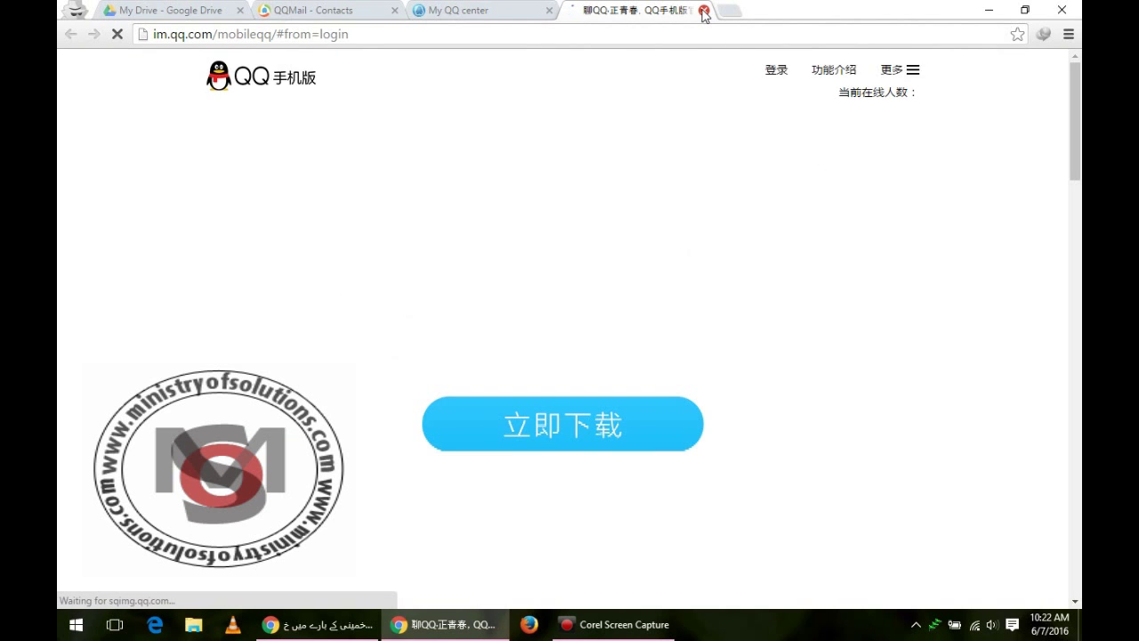
pyautogui.click(703, 11)
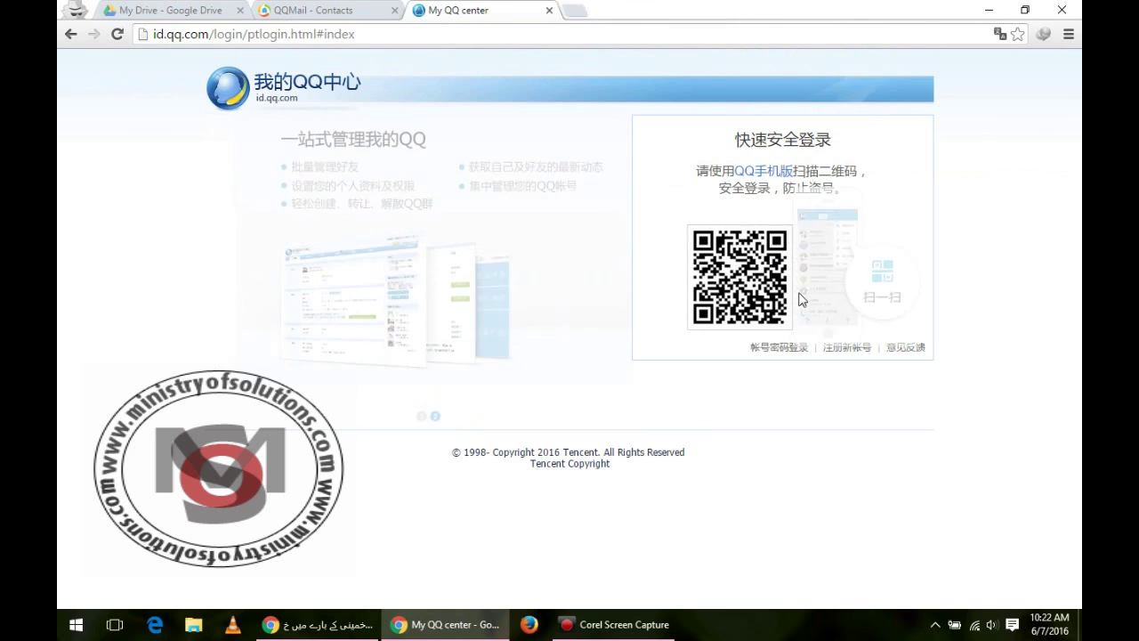
# - Log in to My QQ Center with account-and-password sign-in, entering the account password
pyautogui.click(781, 347)
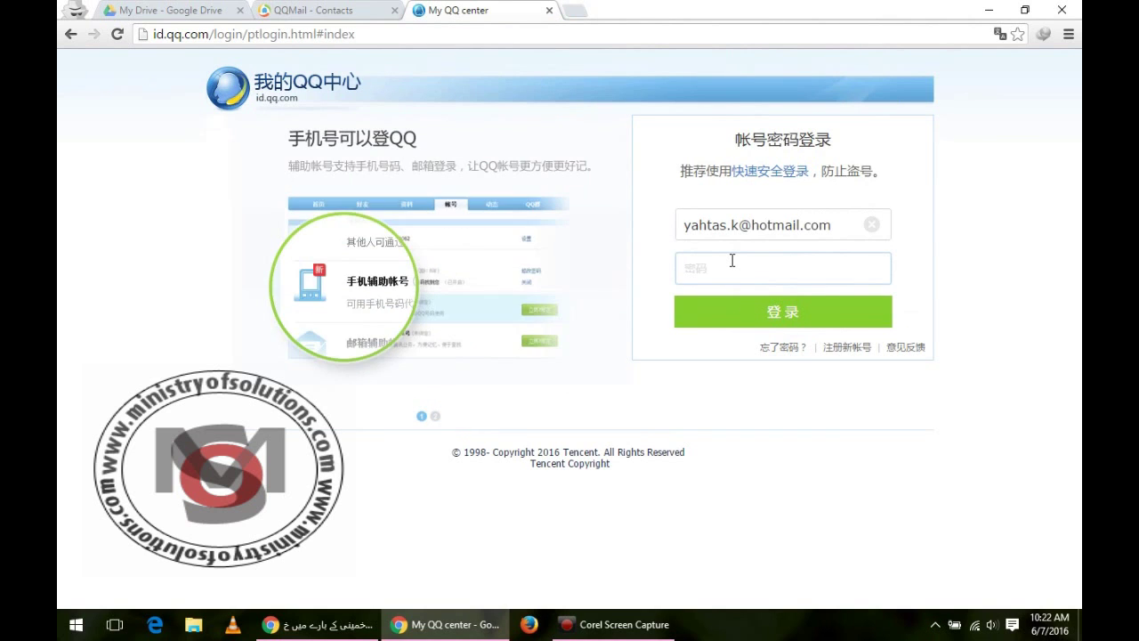
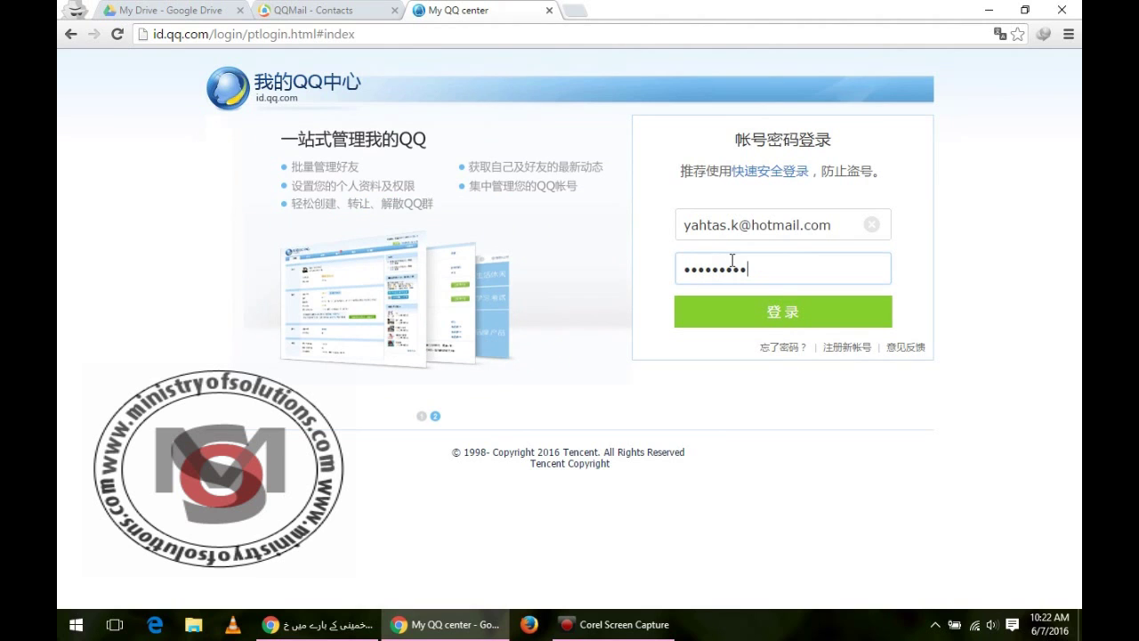
pyautogui.click(737, 315)
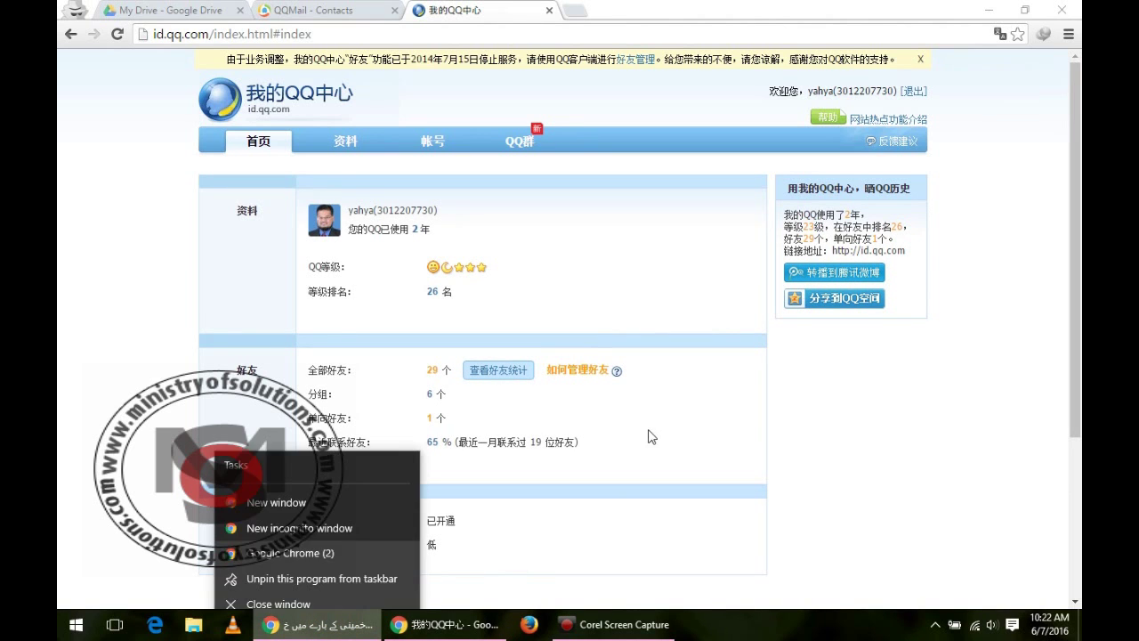
# - From the 资料 profile page, follow the green link to recover lost friends
pyautogui.click(347, 143)
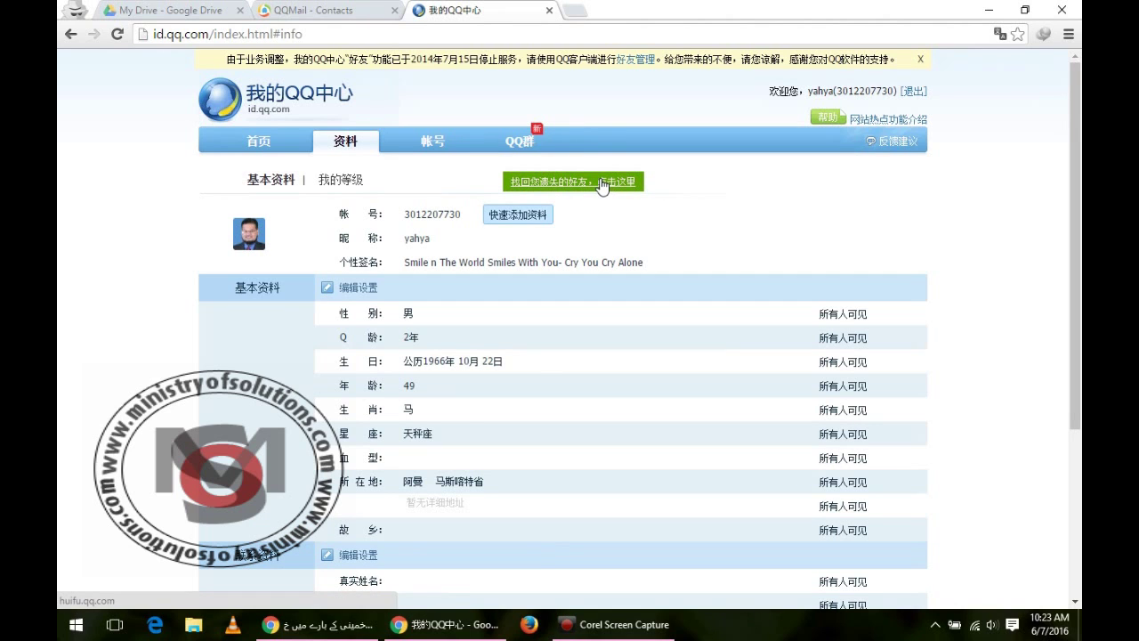
pyautogui.click(602, 183)
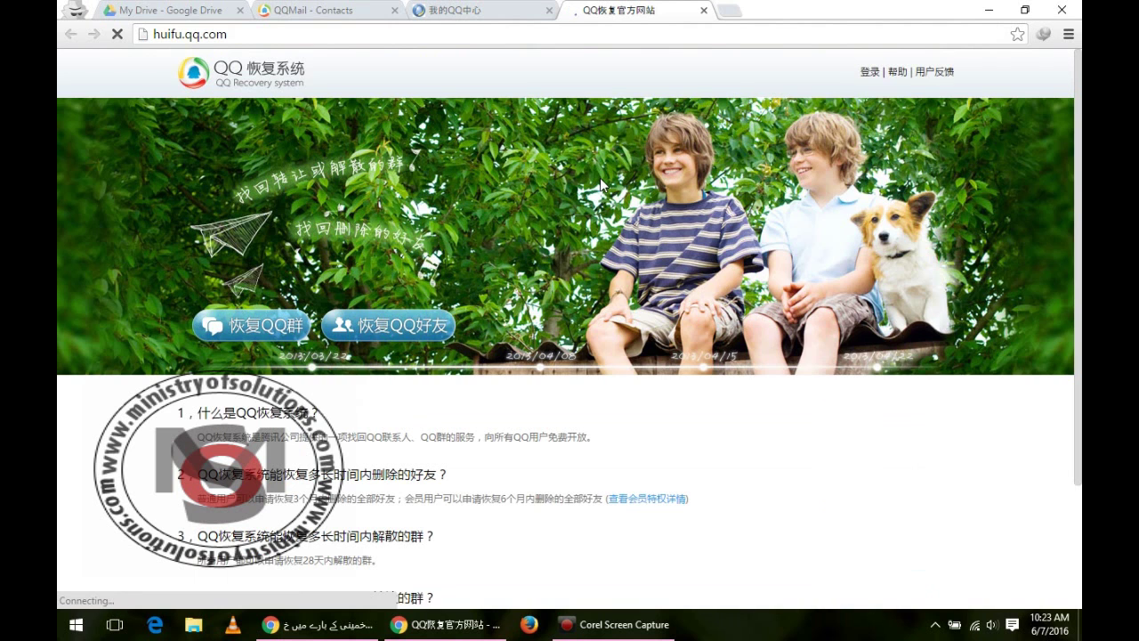
# - Choose 恢复QQ好友 and sign in to the Recovery System with the account password
pyautogui.click(373, 329)
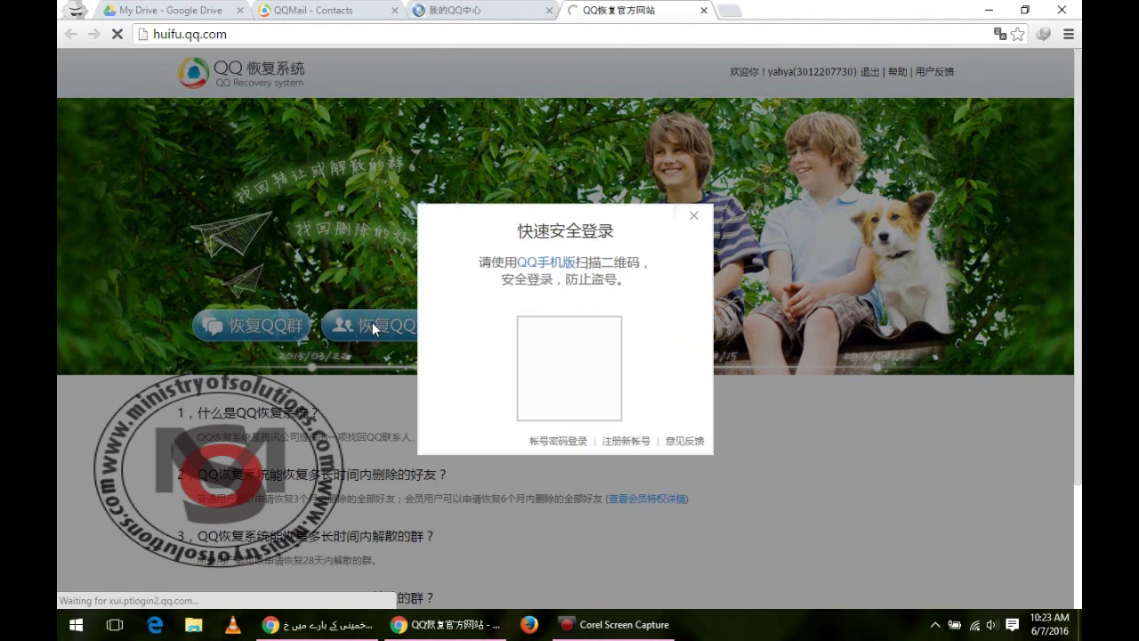
pyautogui.click(561, 440)
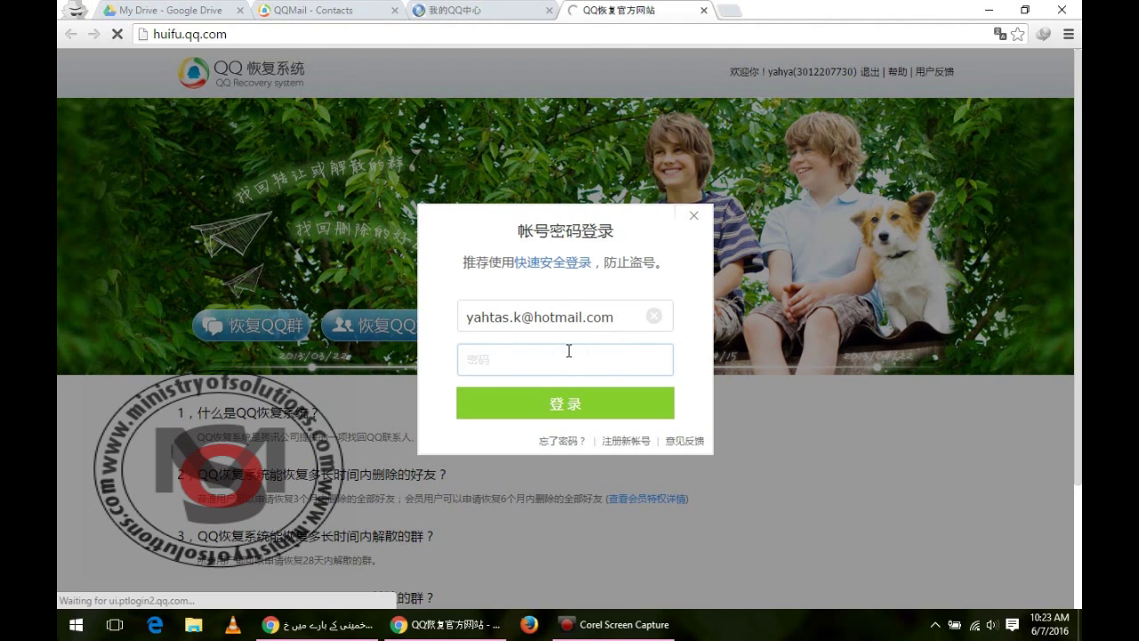
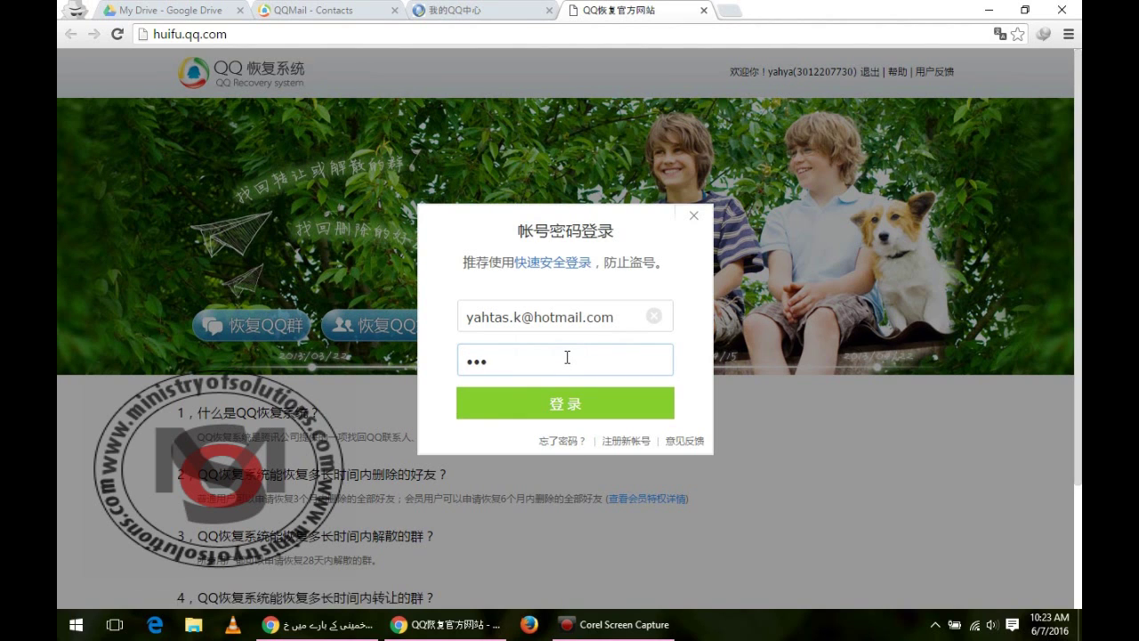
pyautogui.click(560, 402)
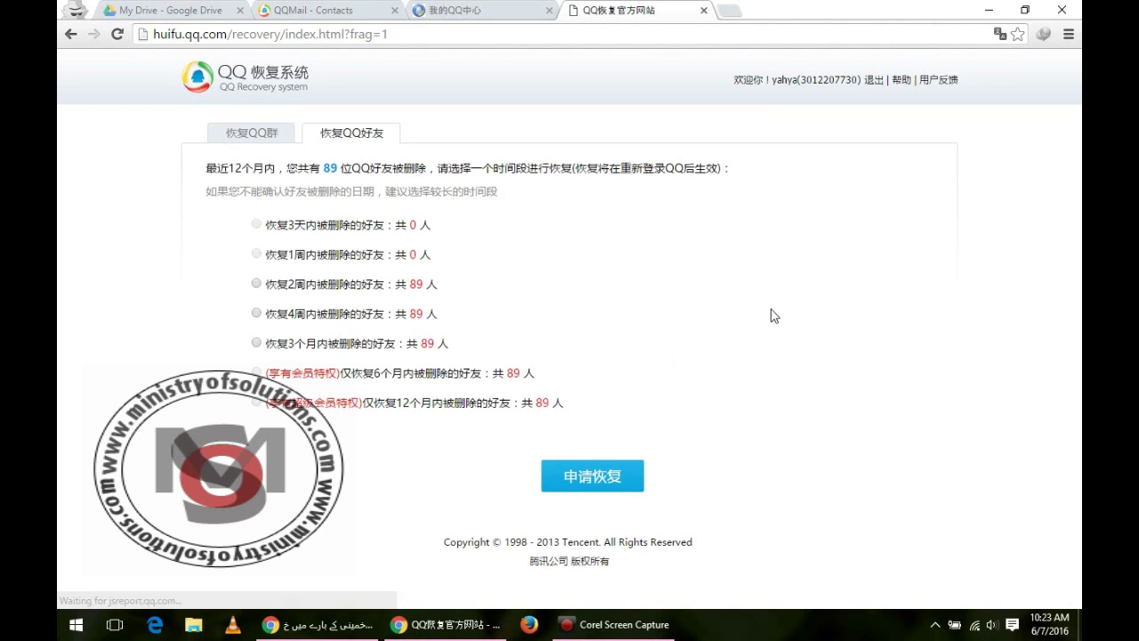
# - Translate the recovery page into English and select the 2-week deleted-friends option
pyautogui.rightClick(870, 300)
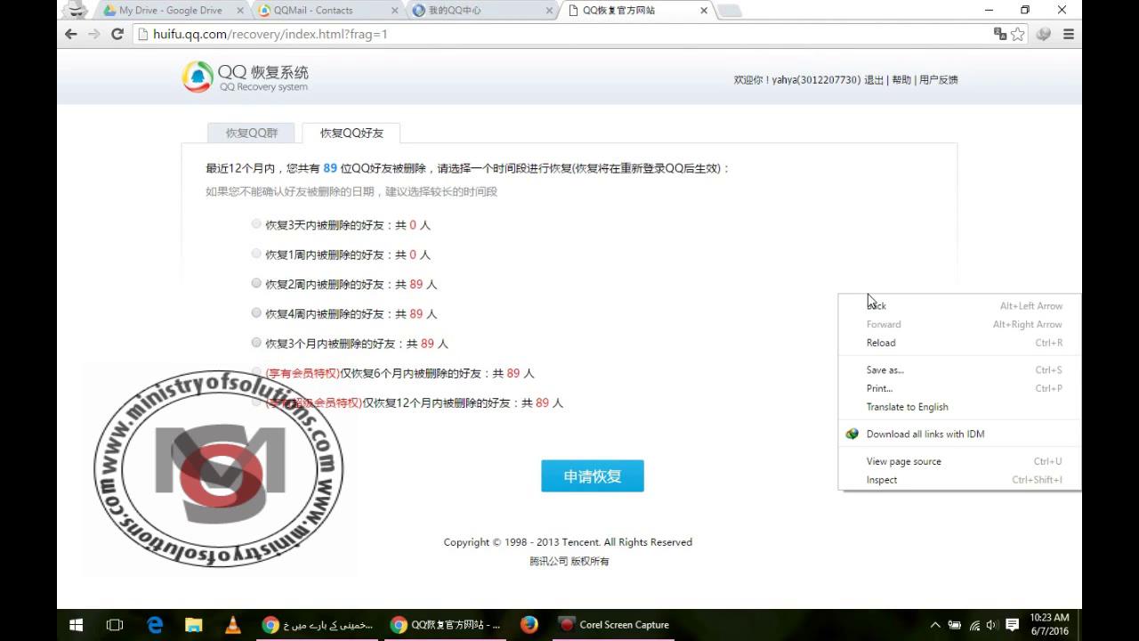
pyautogui.click(922, 407)
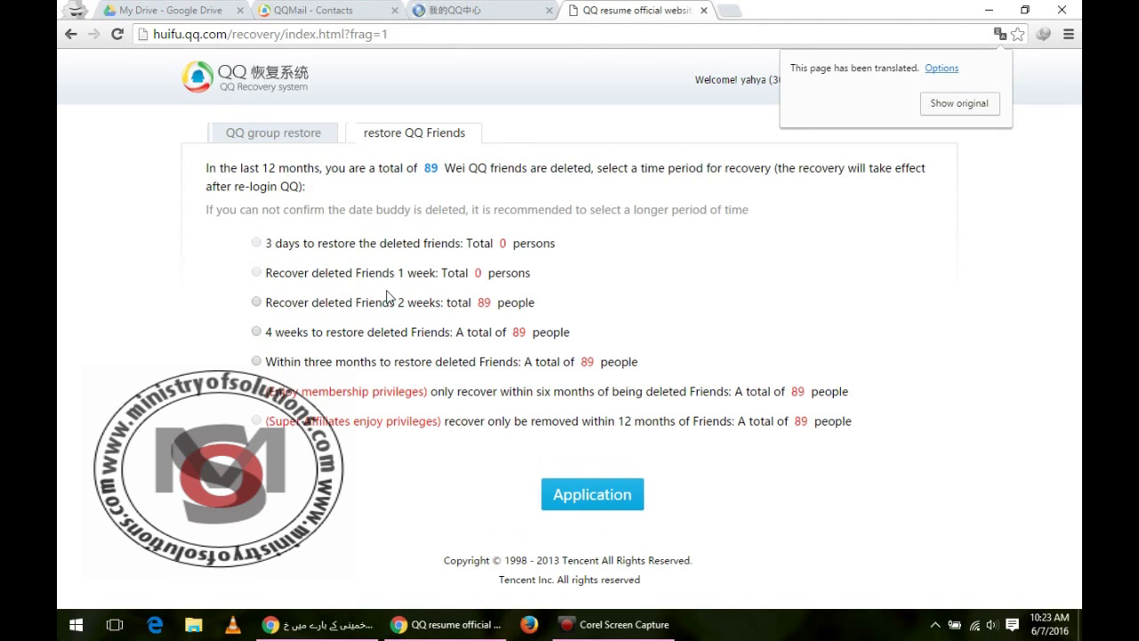
pyautogui.moveTo(251, 245); pyautogui.dragTo(610, 418)
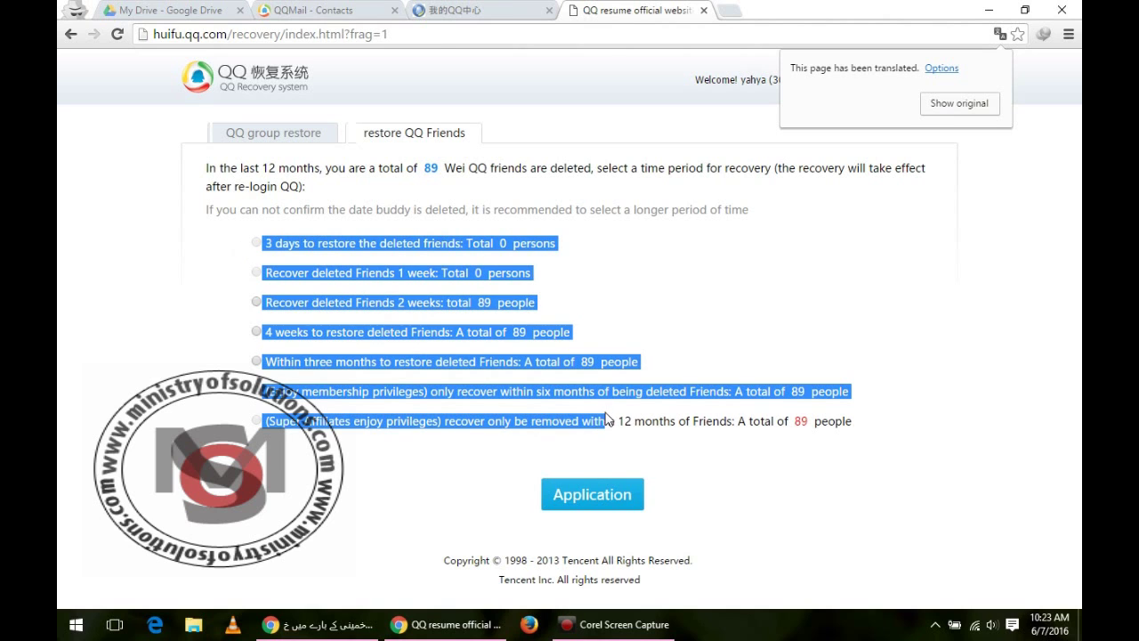
pyautogui.click(659, 326)
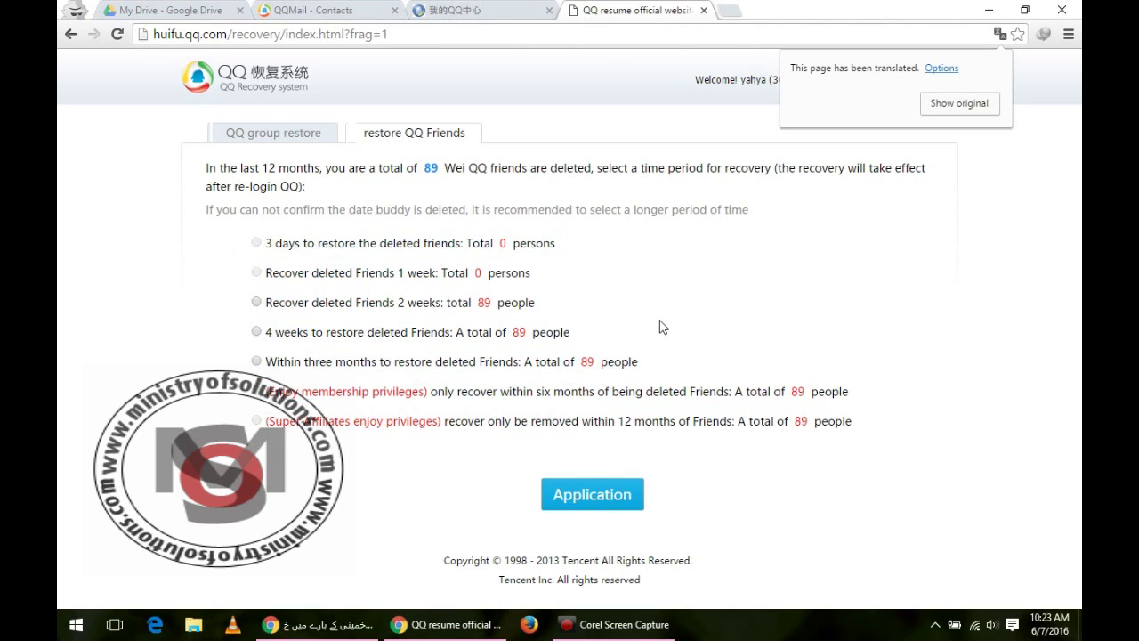
pyautogui.click(255, 303)
pyautogui.click(603, 497)
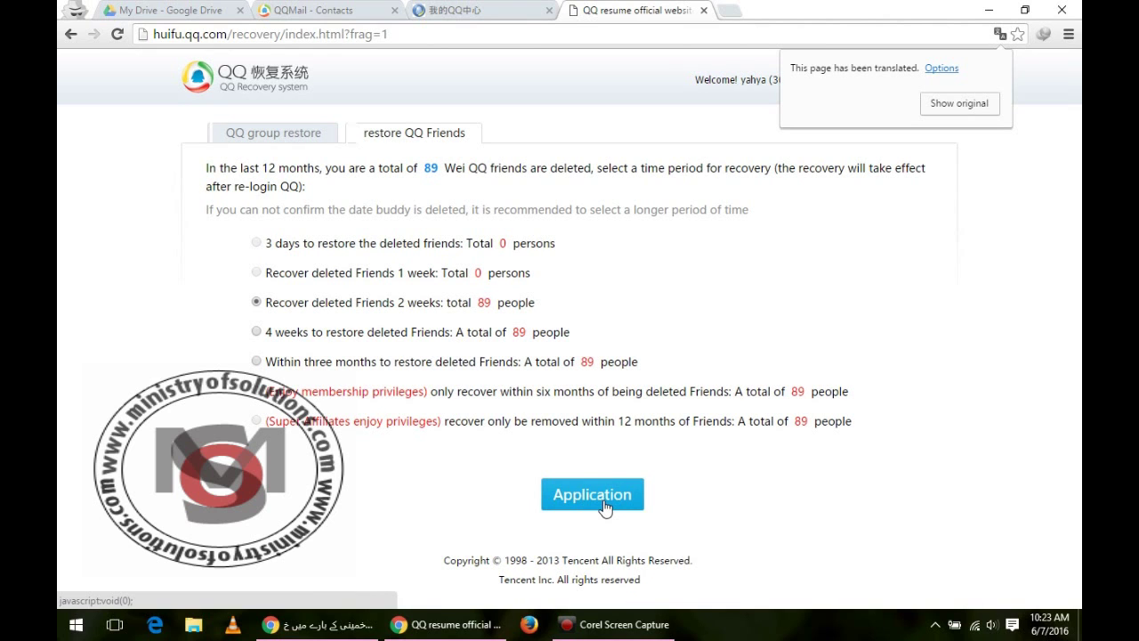
# - Submit friend recovery for 2 weeks, 4 weeks and three months, closing each success message
pyautogui.click(604, 504)
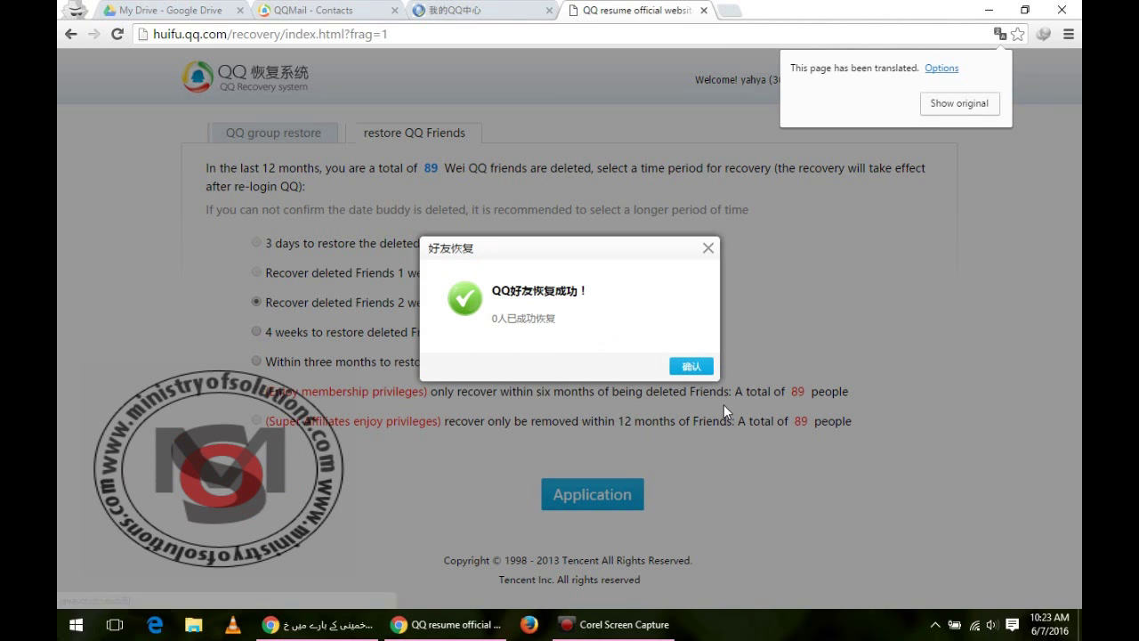
pyautogui.click(691, 367)
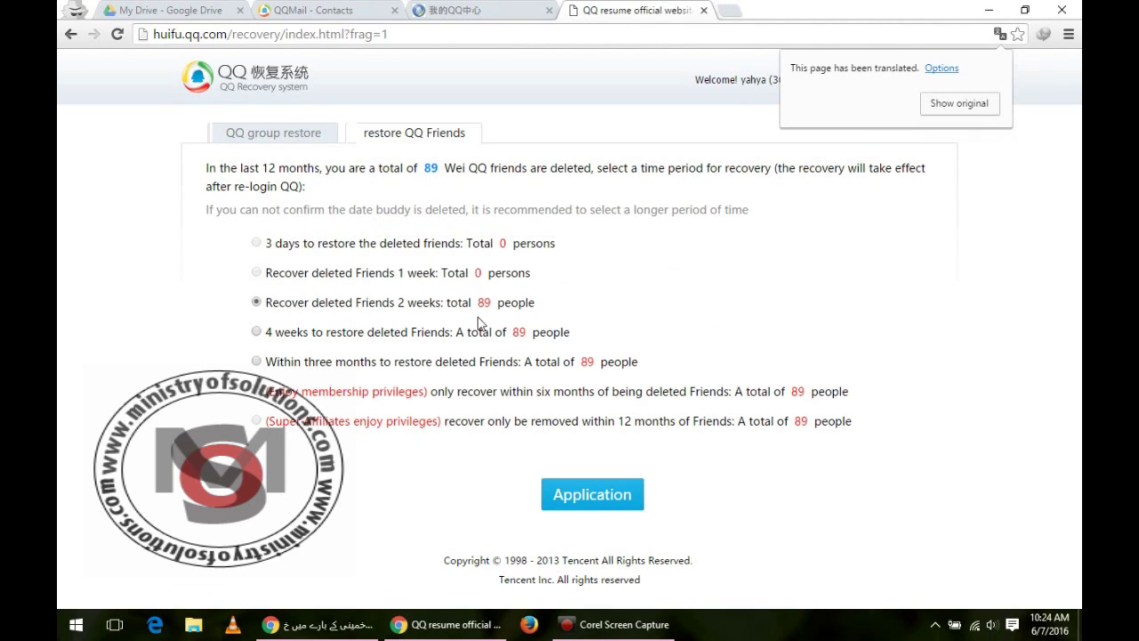
pyautogui.click(256, 332)
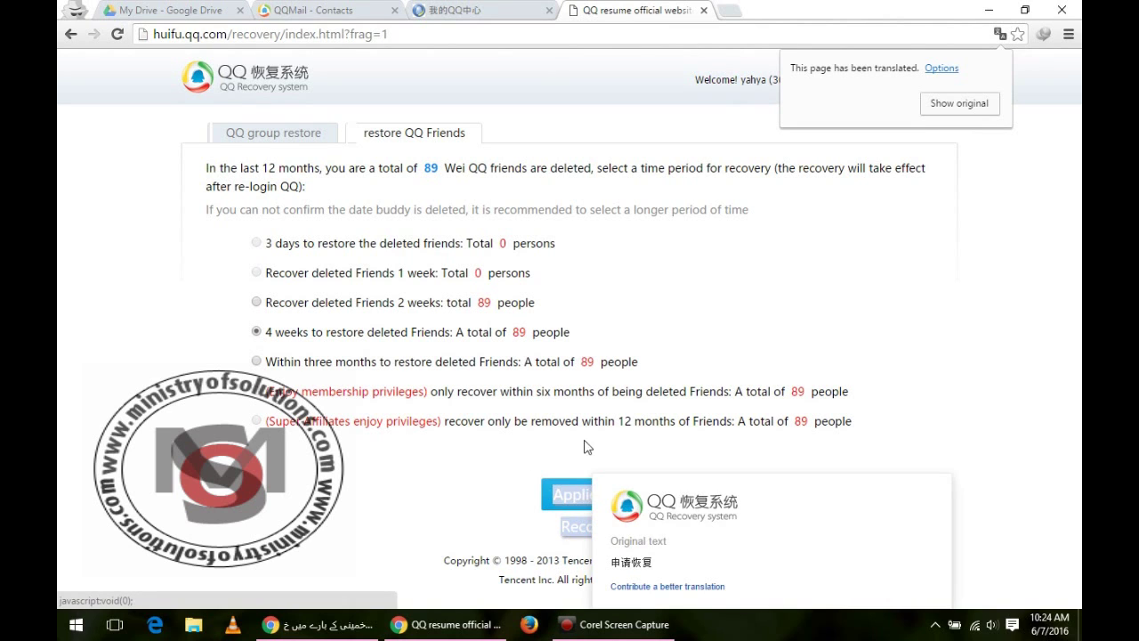
pyautogui.moveTo(586, 421)
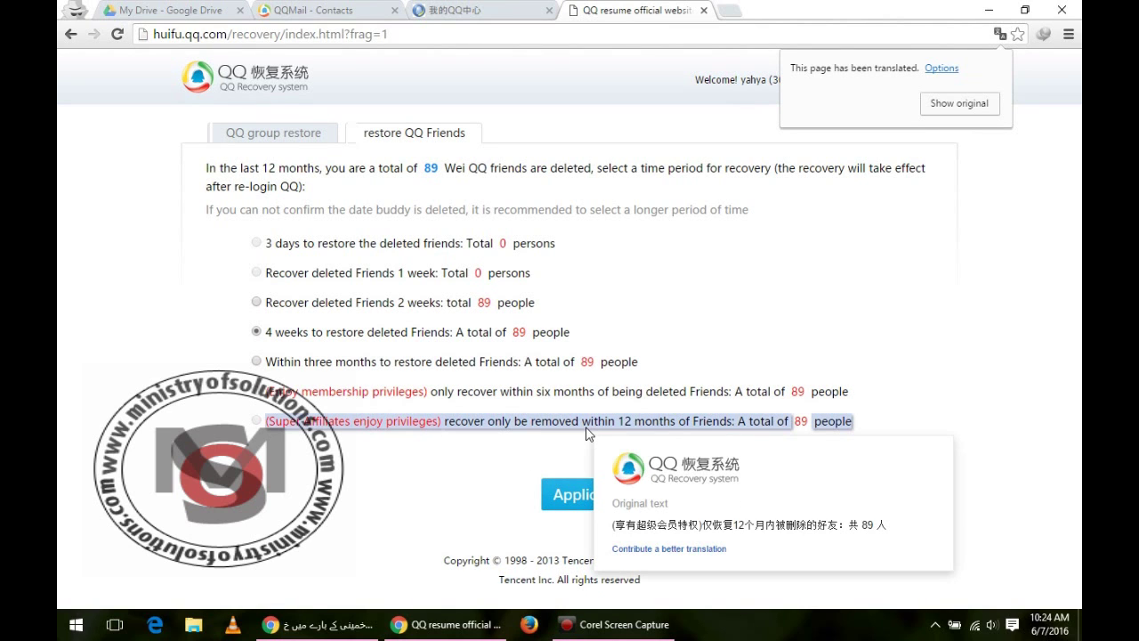
pyautogui.click(567, 499)
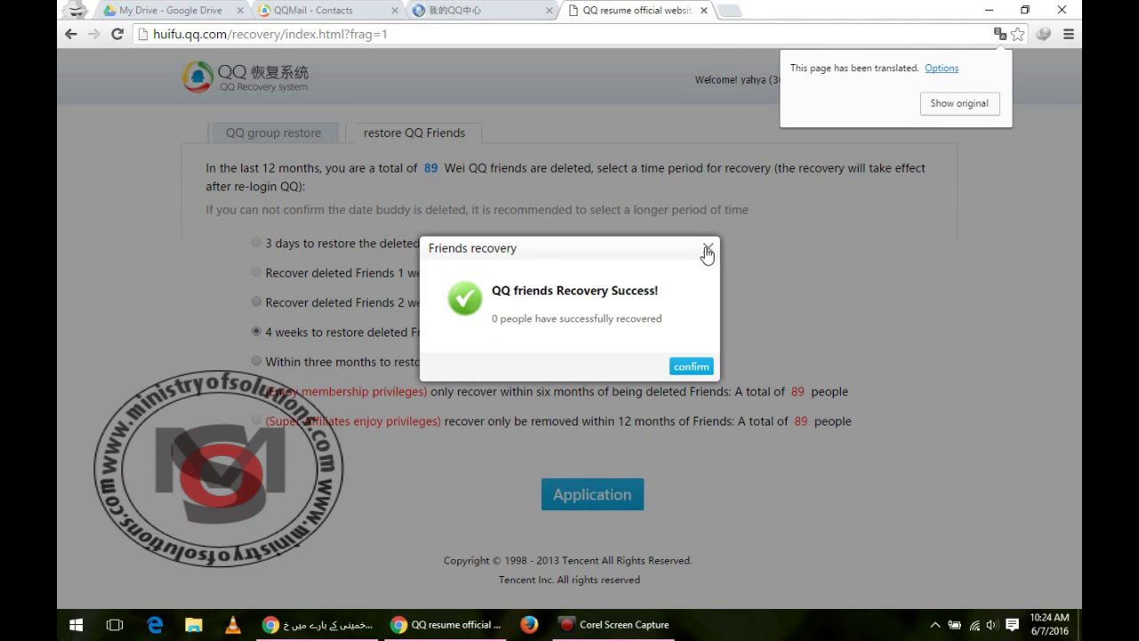
pyautogui.click(688, 368)
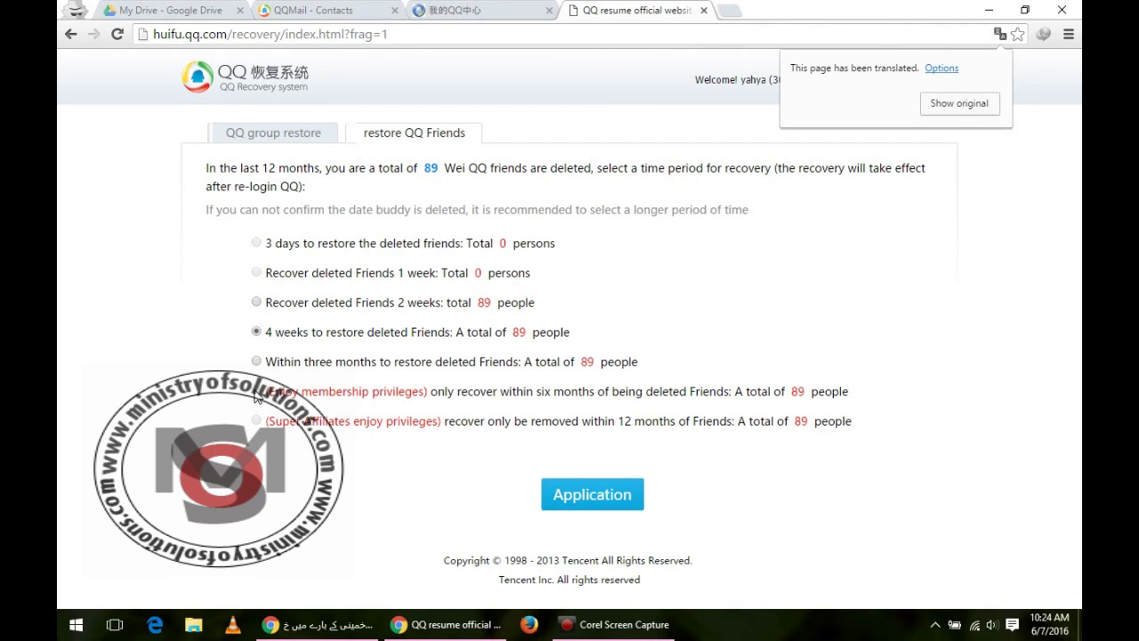
pyautogui.click(256, 361)
pyautogui.click(591, 502)
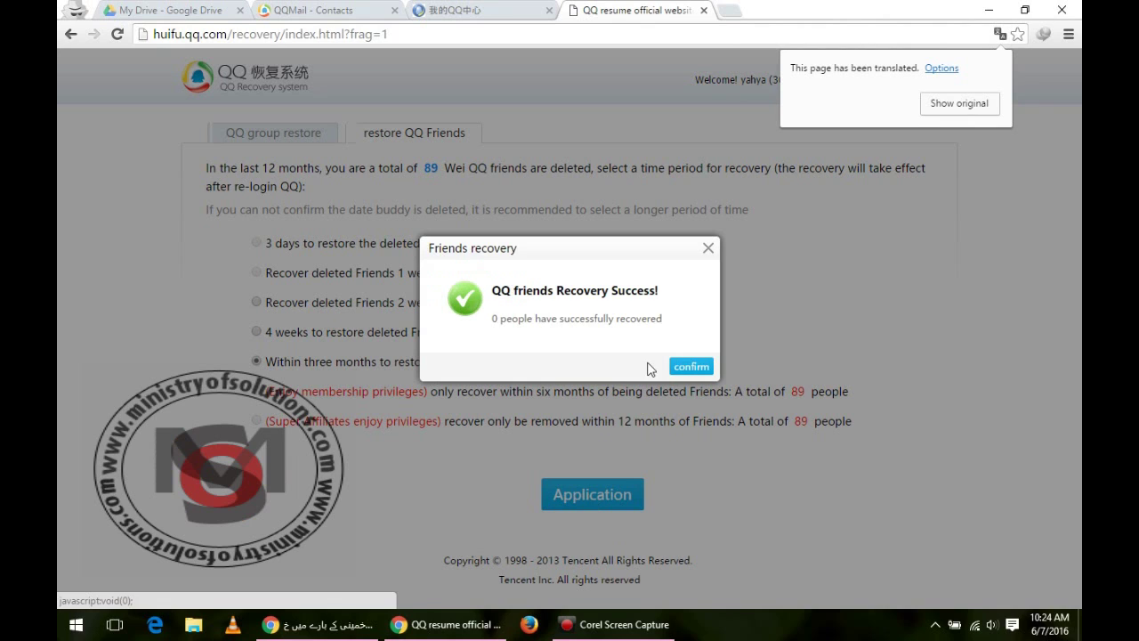
# - Close the recovery message and sign in to QQ International with the account password
pyautogui.click(709, 249)
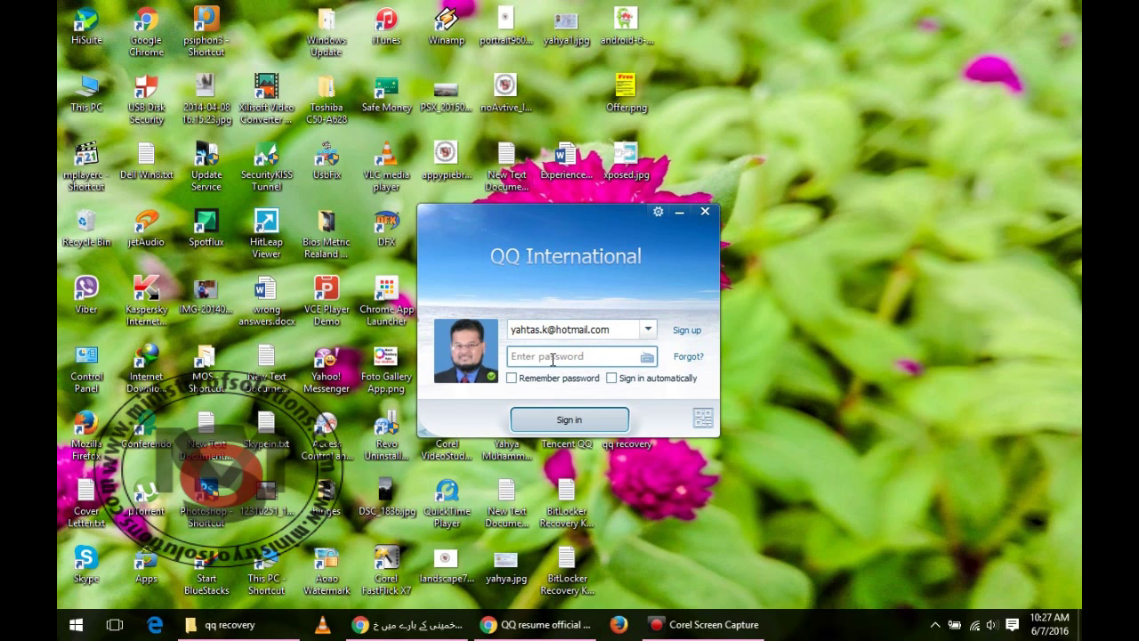
pyautogui.click(552, 360)
pyautogui.click(579, 426)
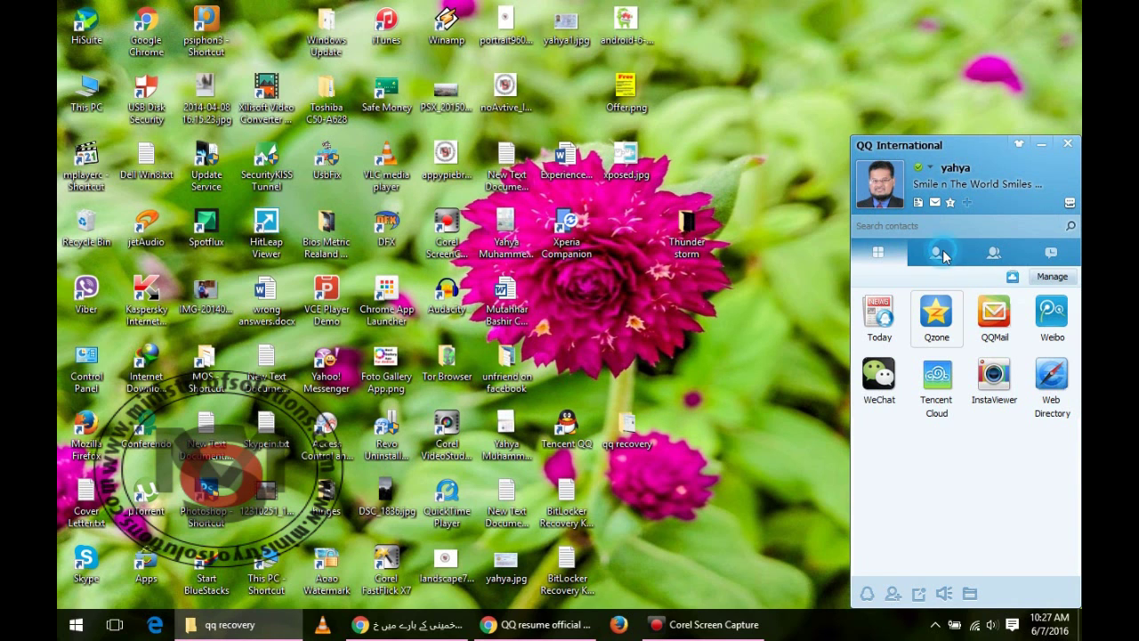
# - Browse the contact list, expanding Friends, ECC head-office, Ecc Unknown and Strangers groups
pyautogui.click(943, 256)
pyautogui.moveTo(959, 141); pyautogui.dragTo(874, 90)
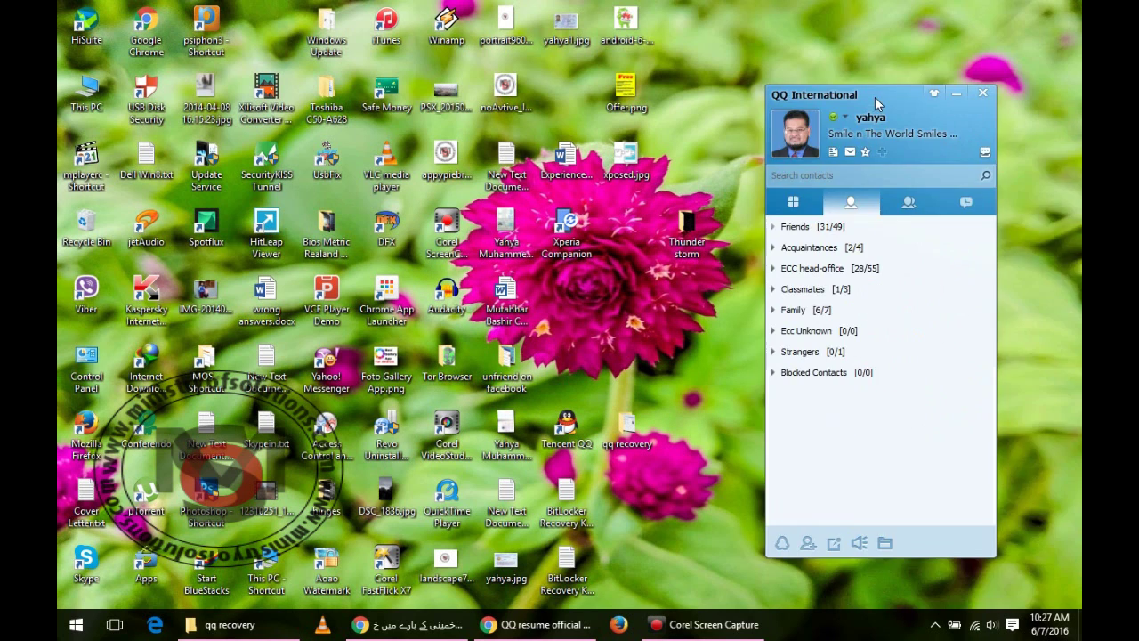
pyautogui.click(774, 228)
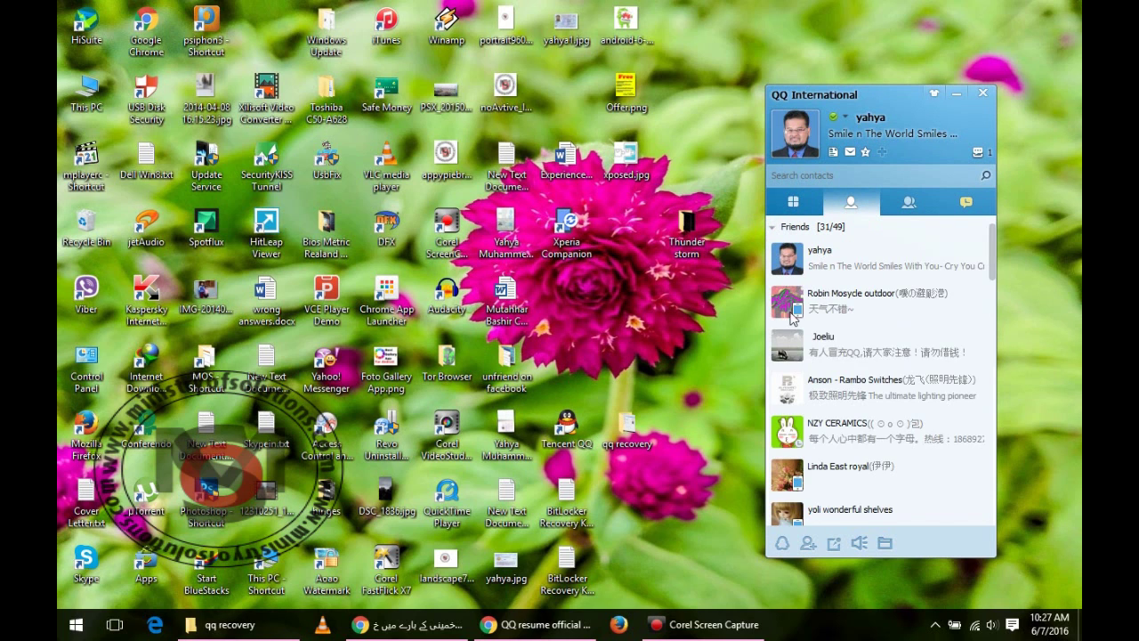
pyautogui.click(772, 226)
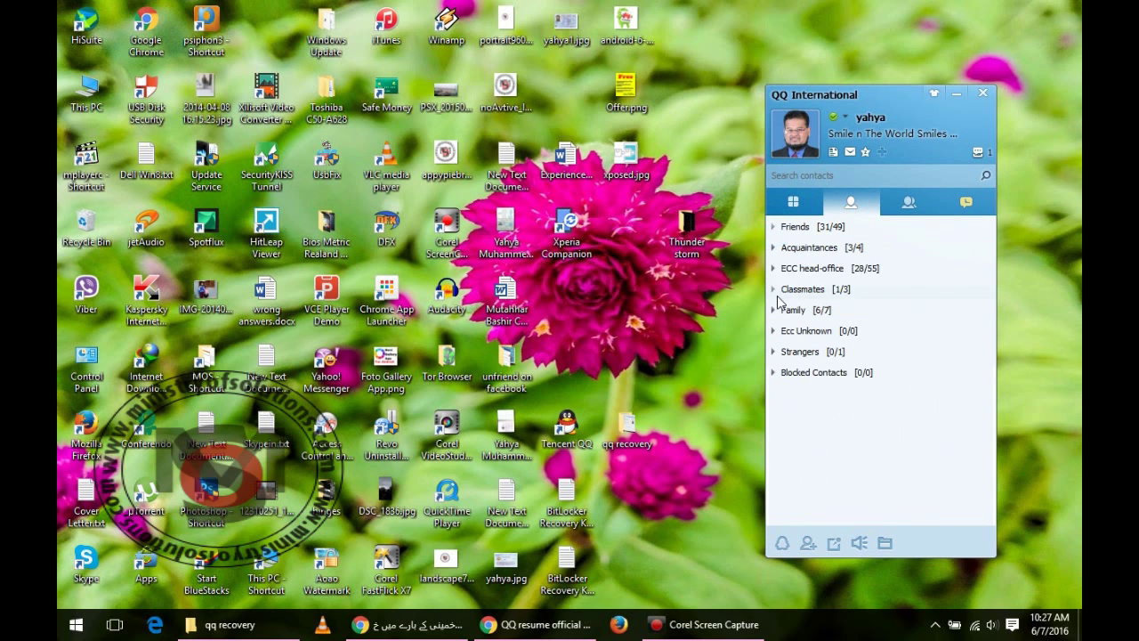
pyautogui.click(774, 270)
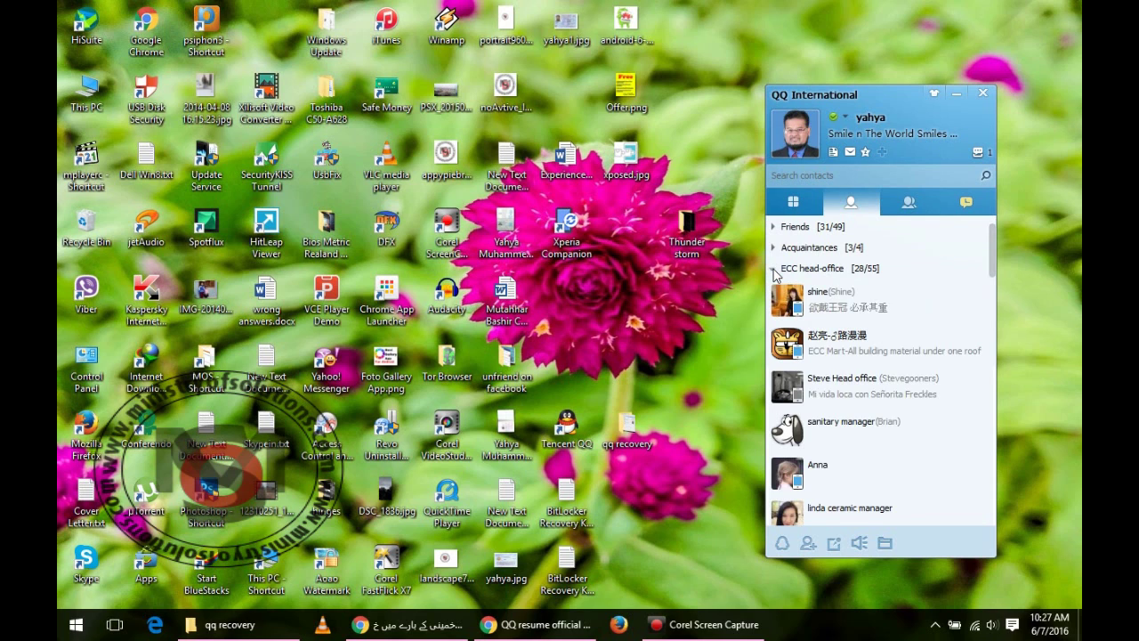
pyautogui.click(773, 268)
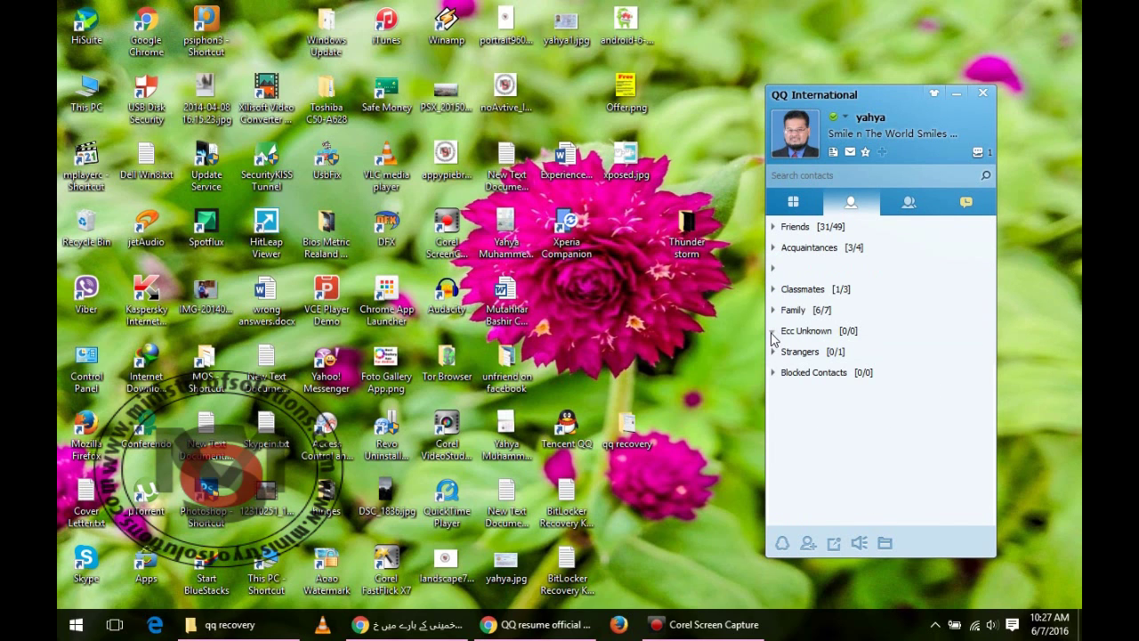
pyautogui.click(773, 331)
pyautogui.click(773, 352)
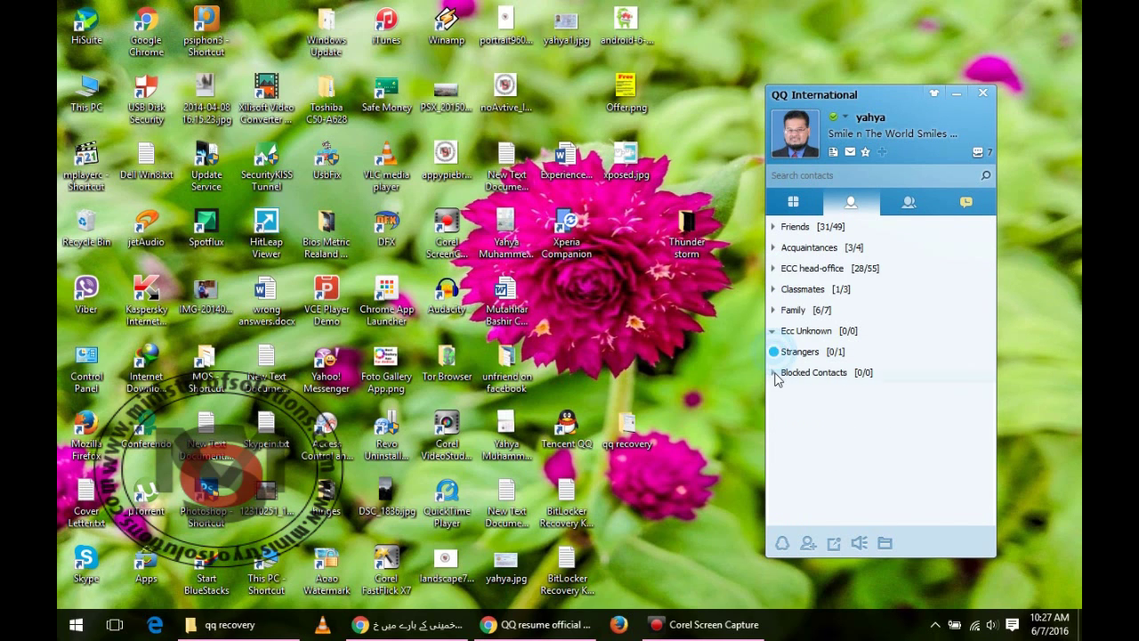